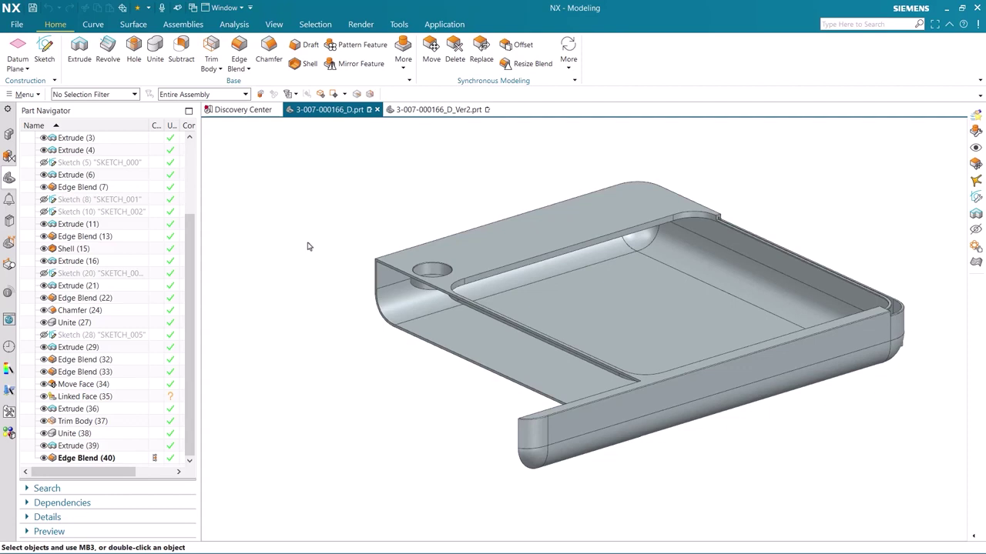
{"action": "left_click", "coordinate": [436, 110]}
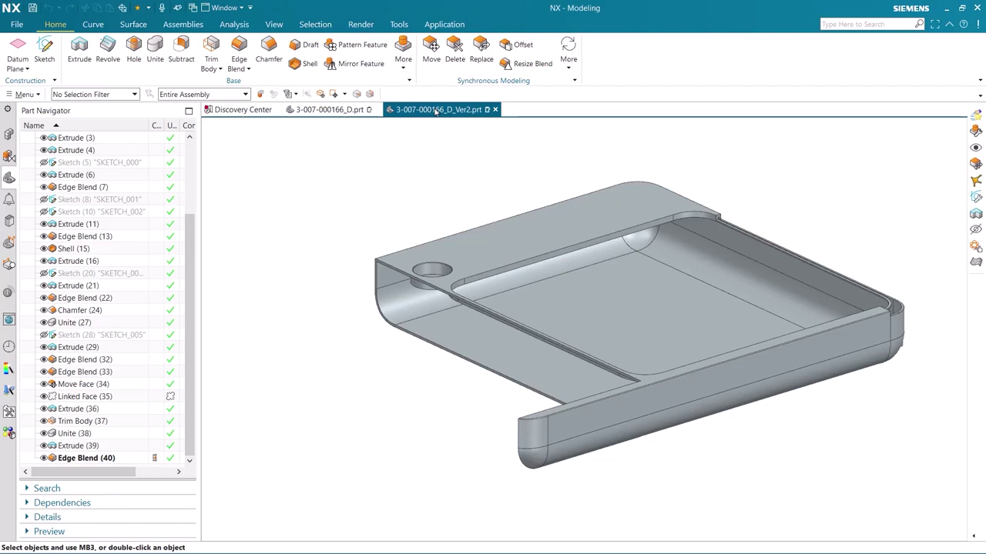
{"action": "middle_click_drag", "start_coordinate": [362, 246], "coordinate": [451, 309]}
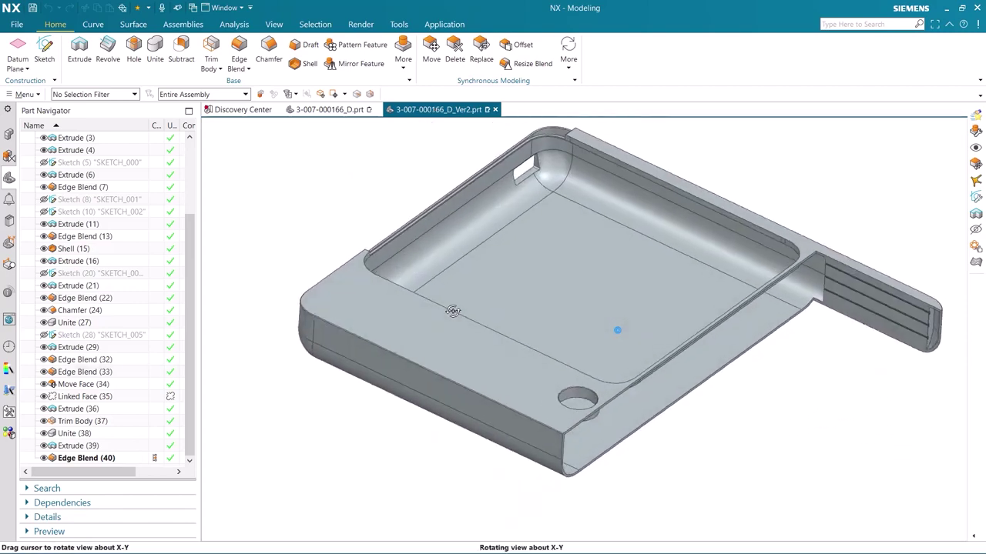
{"action": "left_click", "coordinate": [95, 409], "text": "ctrl"}
{"action": "key", "text": "Delete"}
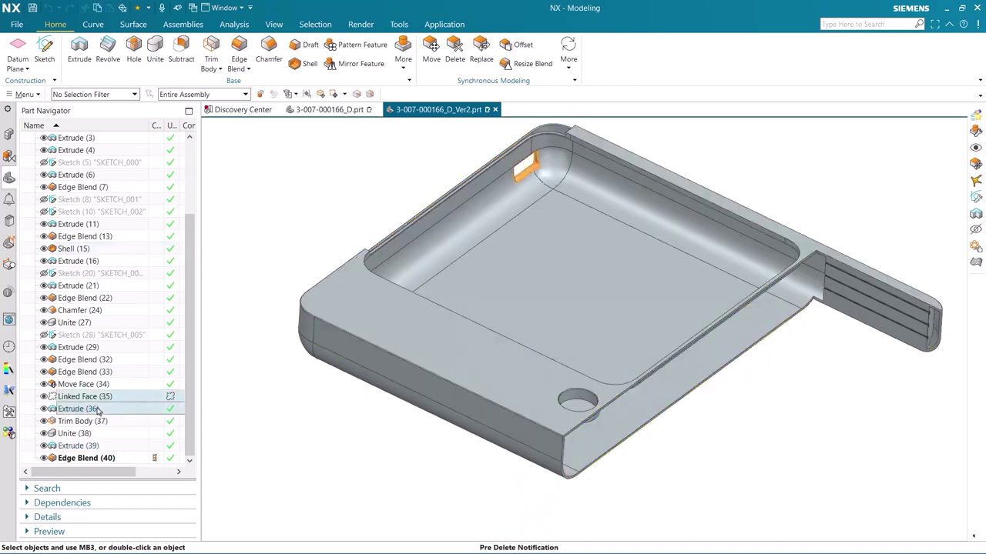
{"action": "key", "text": "Return"}
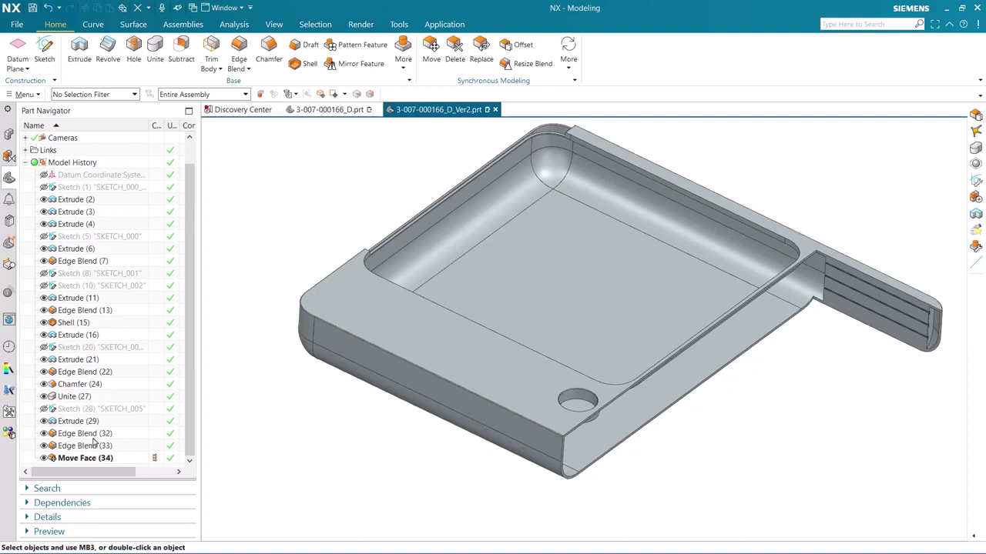
Step: Offset the cylindrical face of the large round hole by 5 mm with Offset Region
{"action": "left_click", "coordinate": [525, 47]}
{"action": "scroll", "coordinate": [574, 404], "scroll_direction": "up", "scroll_amount": 5}
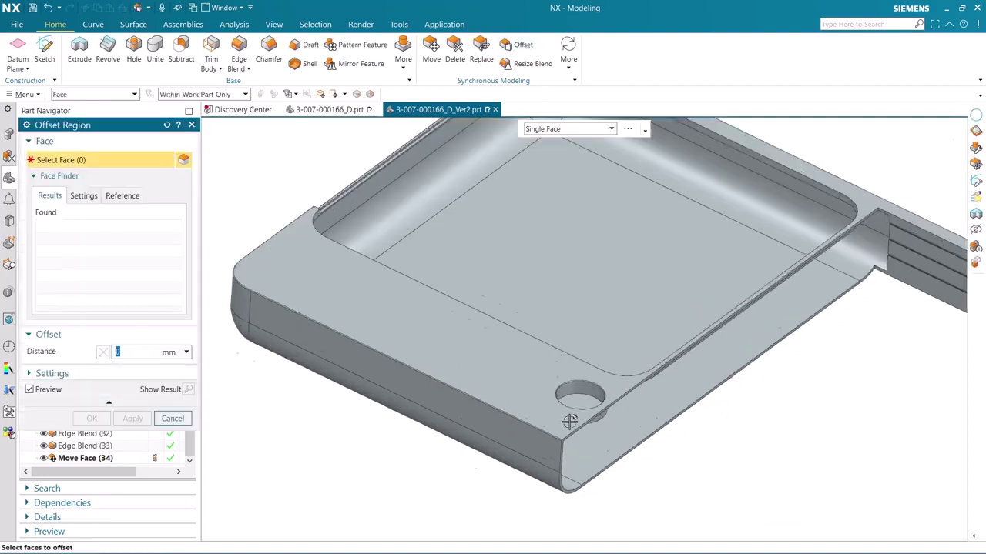
{"action": "left_click", "coordinate": [591, 341]}
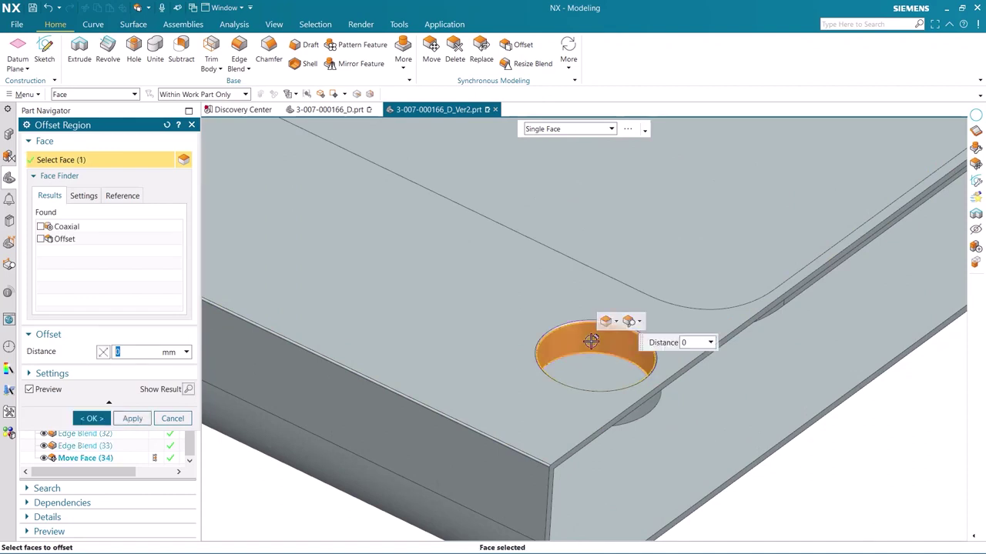
{"action": "type", "text": "5"}
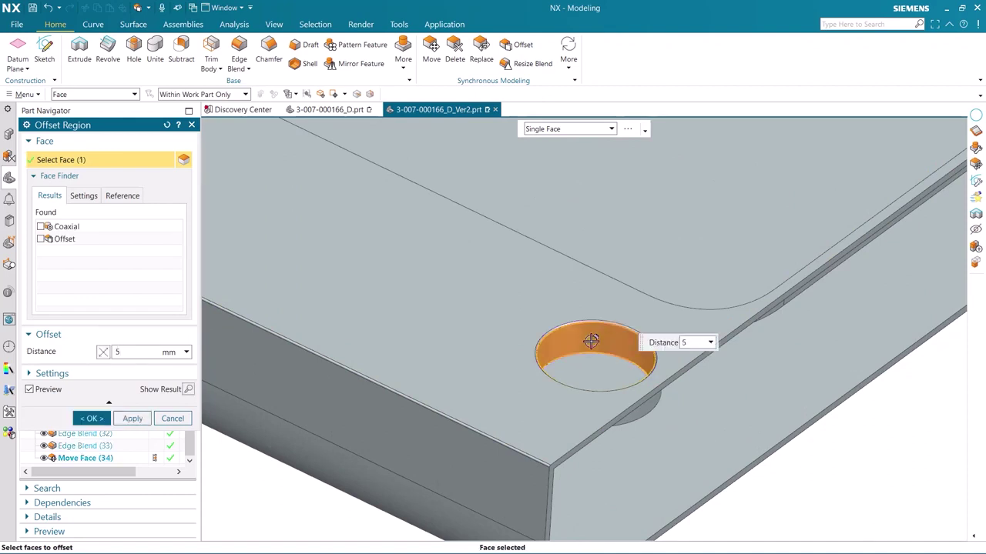
{"action": "left_click", "coordinate": [92, 421]}
Step: Add a simple 8 mm hole with depth Until Next on the upper face of Extrude (2), near the closed rounded corner
{"action": "scroll", "coordinate": [249, 319], "scroll_direction": "down", "scroll_amount": 5}
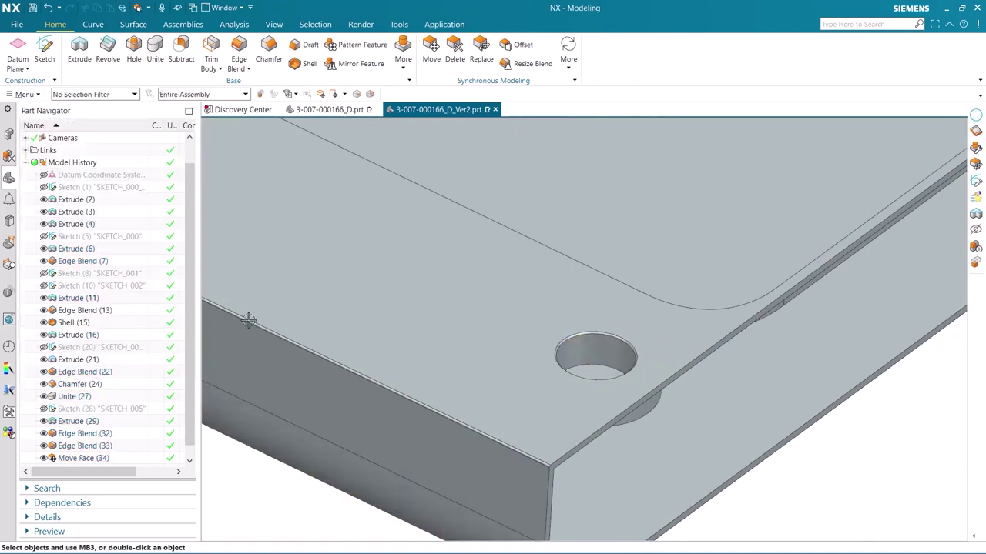
{"action": "middle_click_drag", "start_coordinate": [273, 277], "coordinate": [491, 378]}
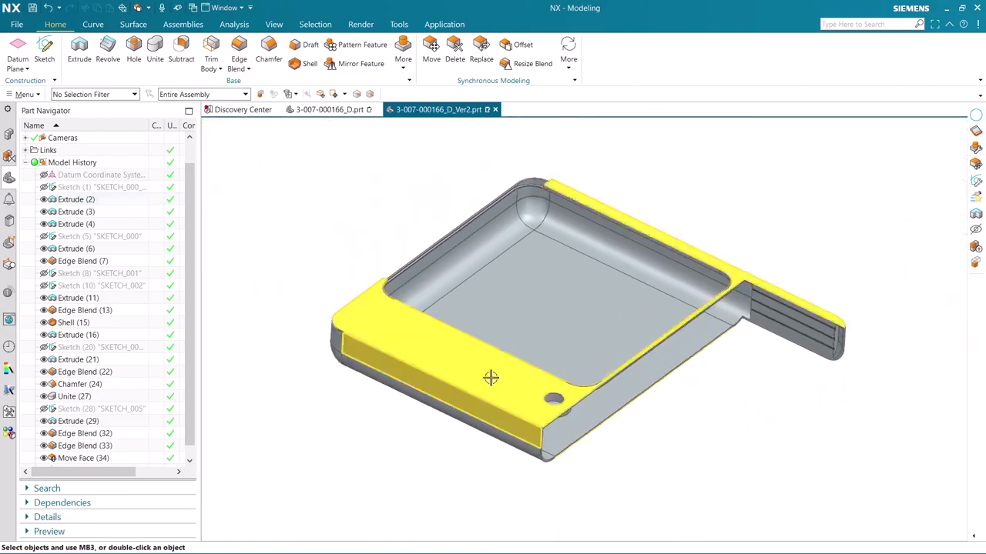
{"action": "left_click", "coordinate": [135, 50]}
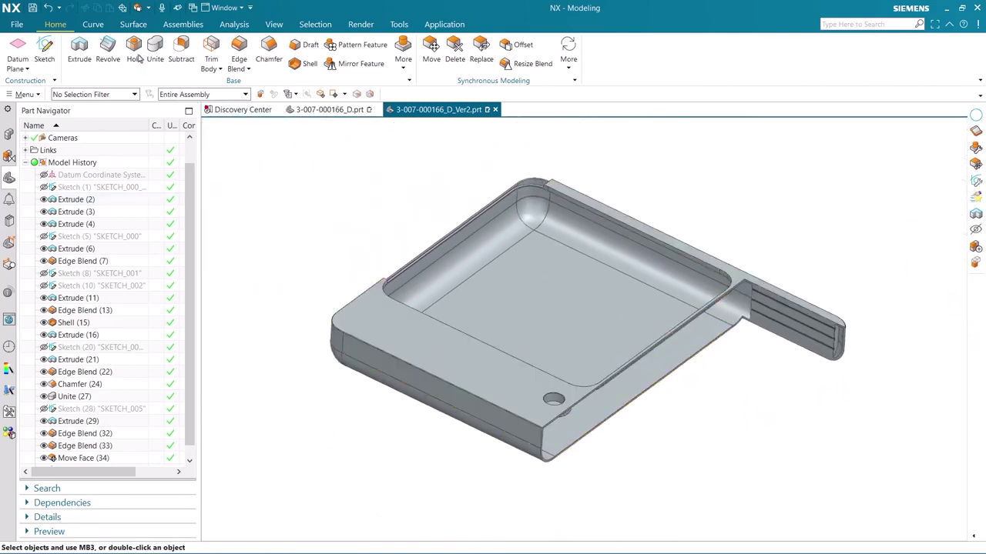
{"action": "scroll", "coordinate": [241, 268], "scroll_direction": "up", "scroll_amount": 6}
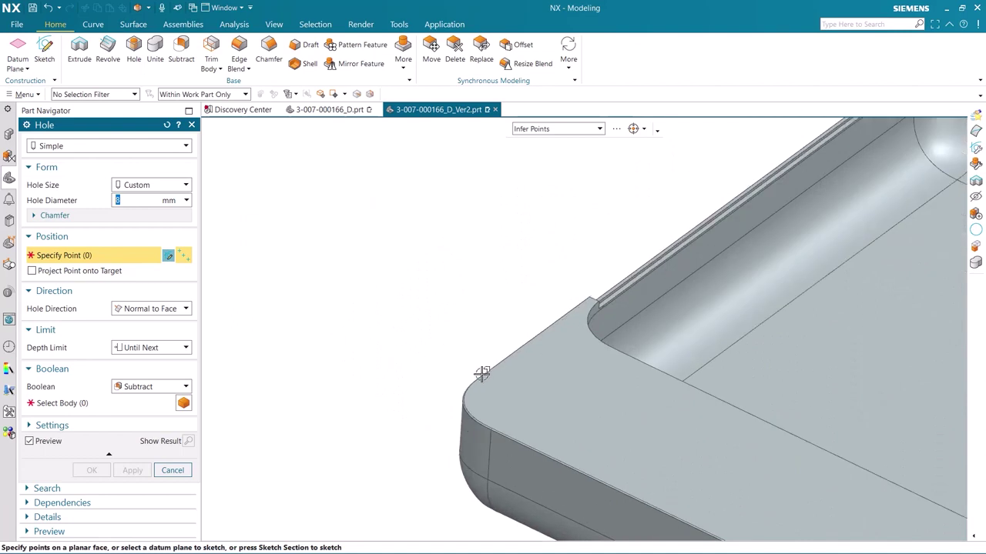
{"action": "mouse_move", "coordinate": [537, 398]}
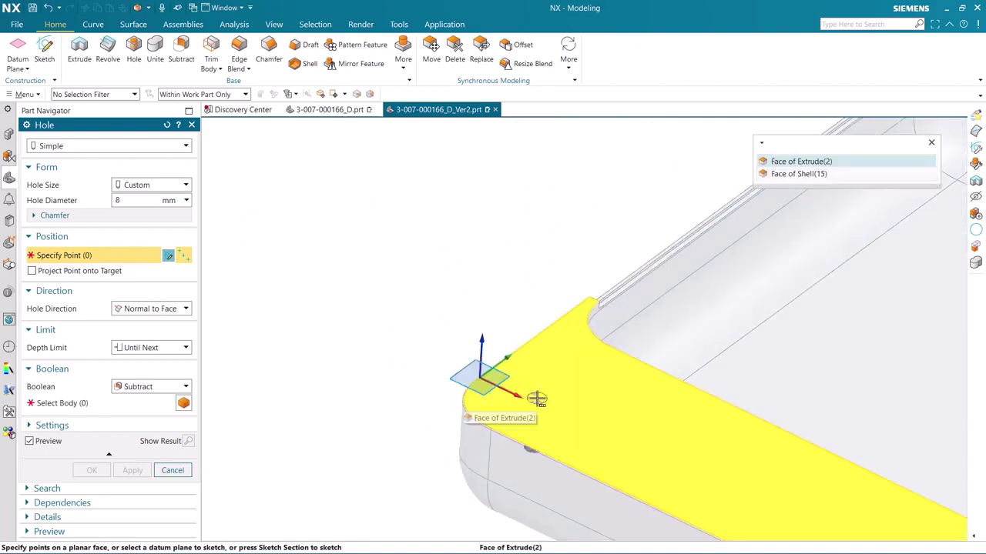
{"action": "left_click", "coordinate": [819, 161]}
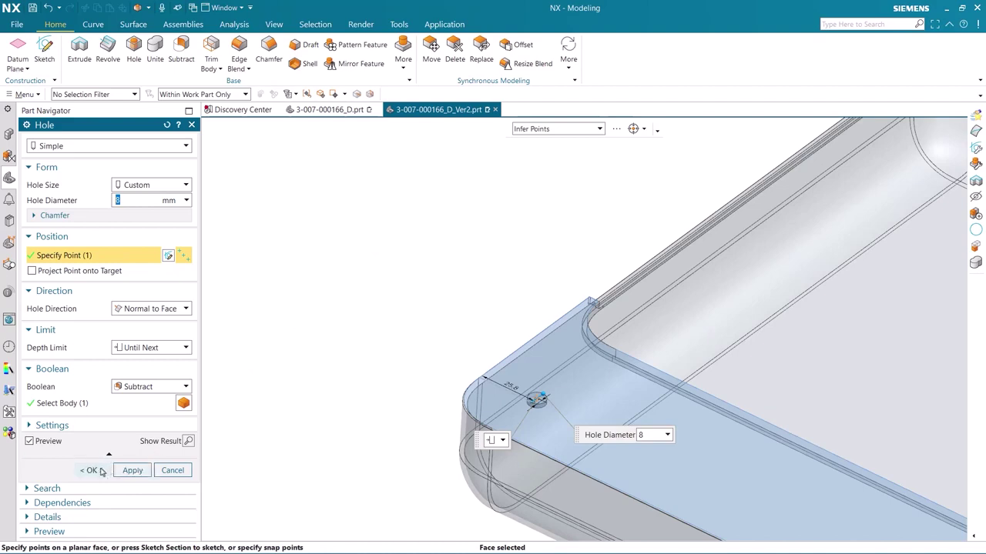
{"action": "left_click", "coordinate": [92, 470]}
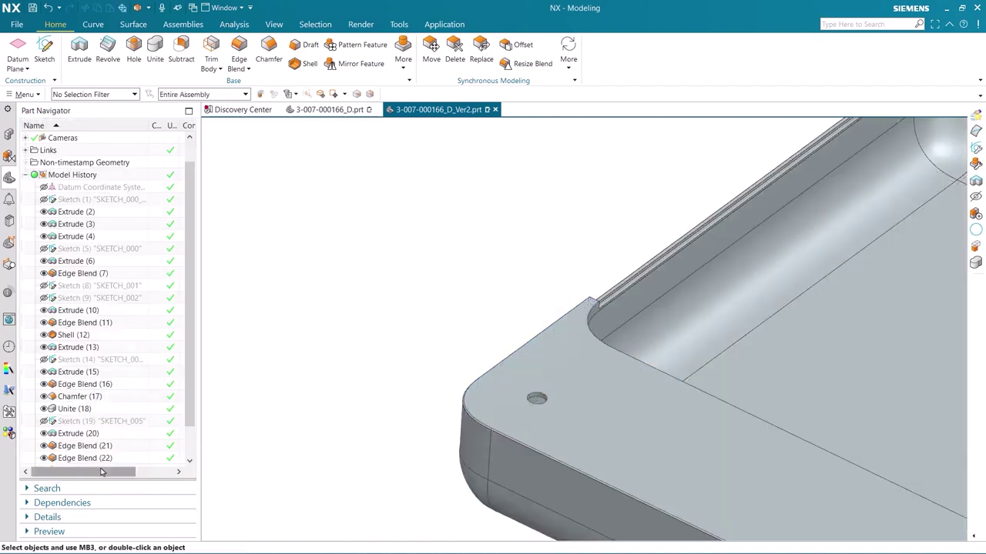
{"action": "key", "text": "Home"}
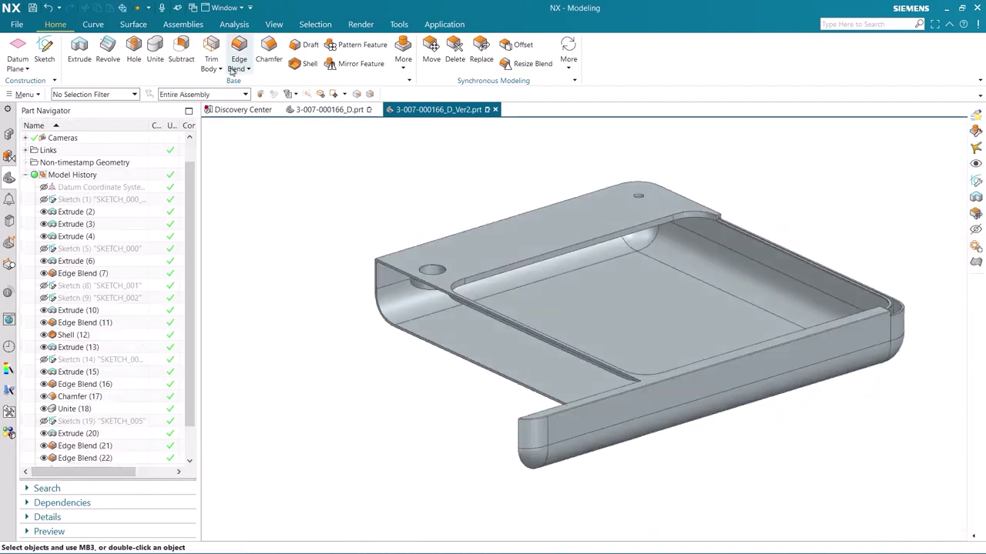
{"action": "left_click", "coordinate": [234, 24]}
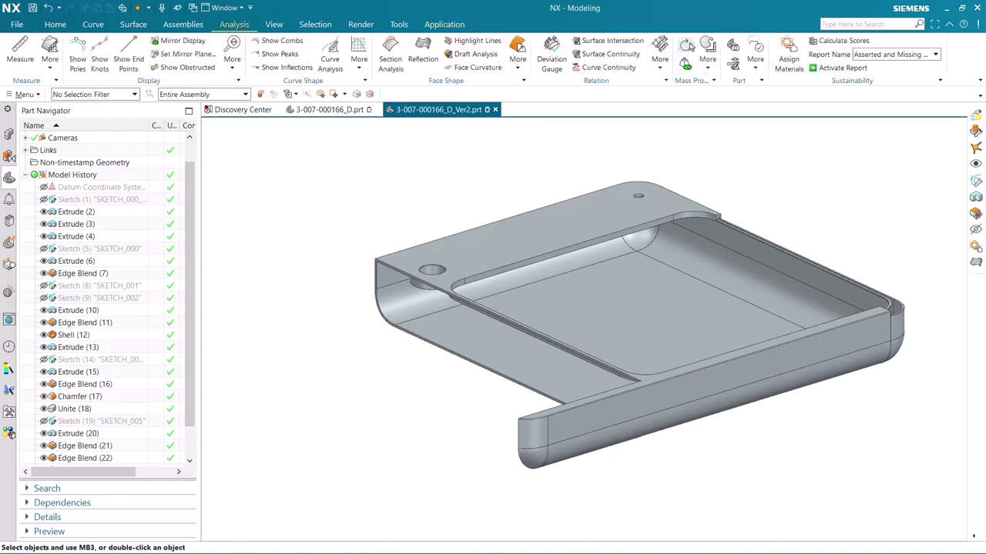
{"action": "left_click", "coordinate": [733, 46]}
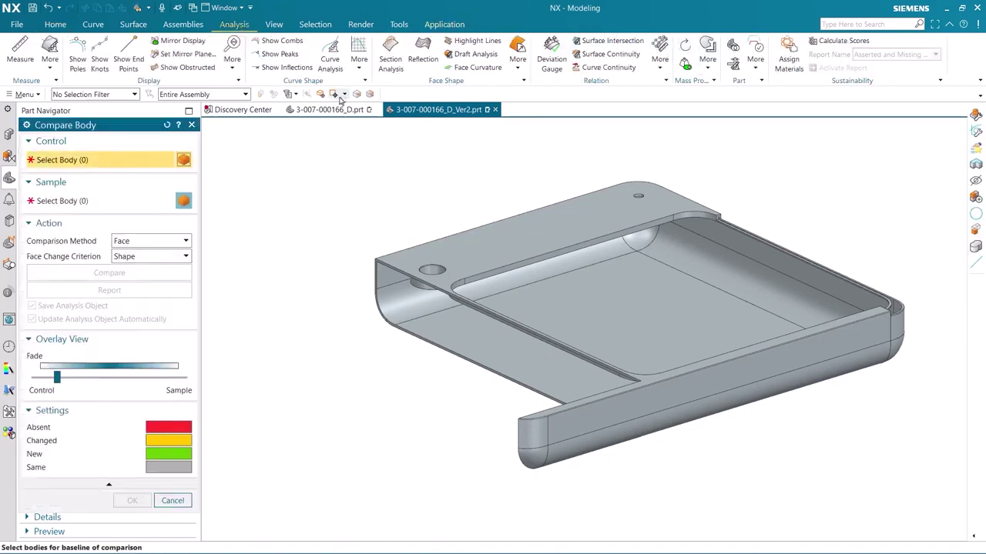
{"action": "left_click", "coordinate": [484, 236]}
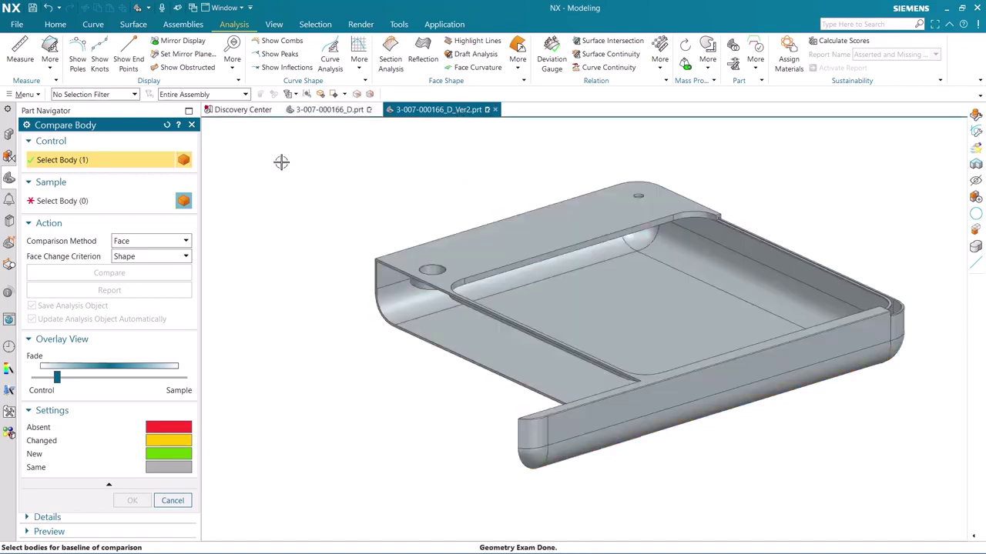
{"action": "left_click", "coordinate": [114, 205]}
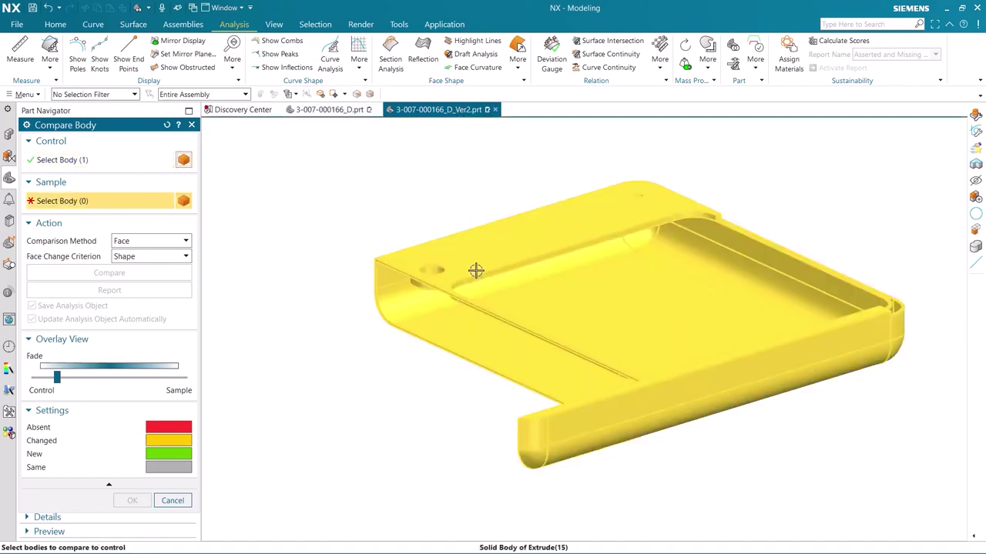
{"action": "left_click", "coordinate": [473, 269]}
{"action": "left_click", "coordinate": [121, 273]}
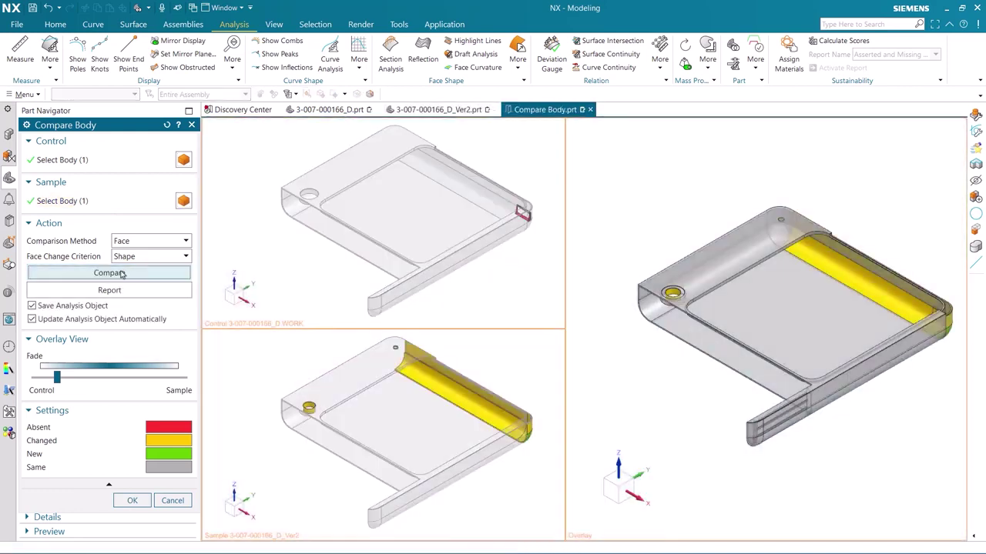
Step: Examine the shape differences between control and sample at the rectangular cutout, the small corner hole and the large round hole
{"action": "middle_click_drag", "start_coordinate": [286, 293], "coordinate": [411, 284]}
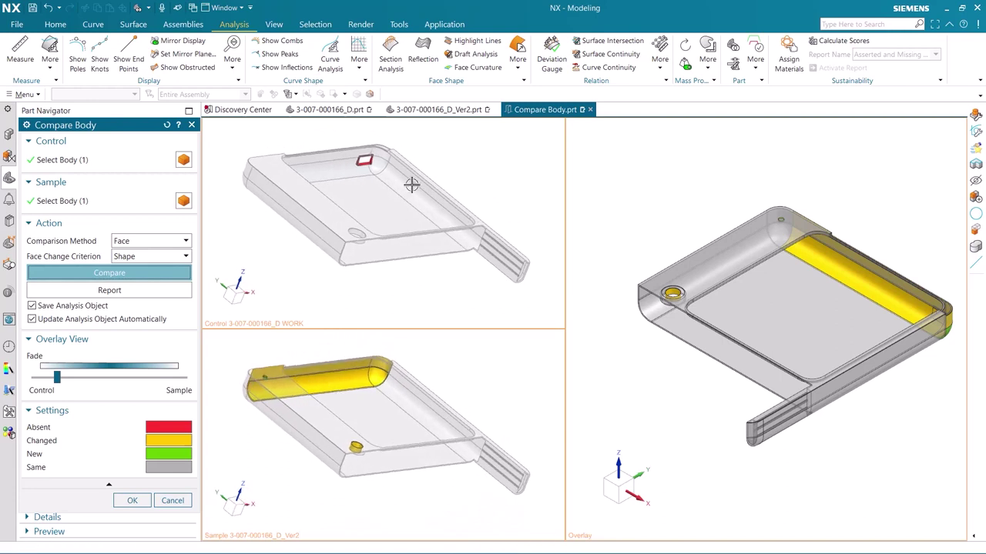
{"action": "scroll", "coordinate": [392, 173], "scroll_direction": "up", "scroll_amount": 5}
{"action": "scroll", "coordinate": [319, 180], "scroll_direction": "up", "scroll_amount": 2}
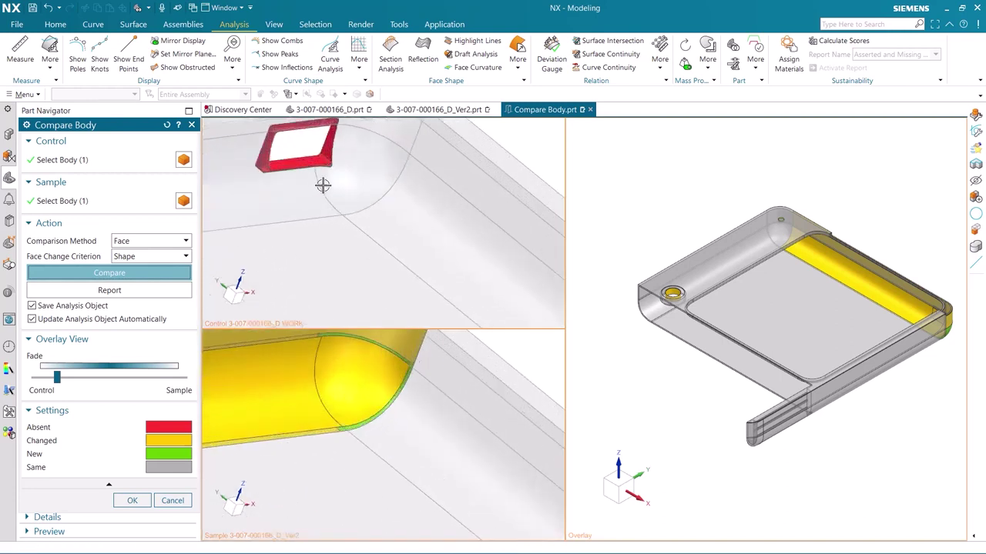
{"action": "middle_click_drag", "start_coordinate": [324, 187], "coordinate": [398, 242], "text": "shift"}
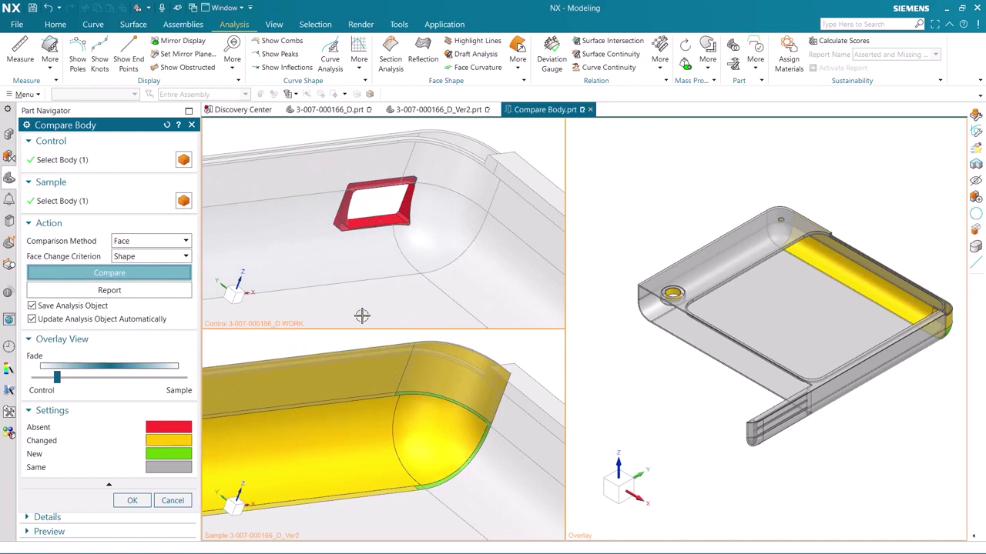
{"action": "scroll", "coordinate": [336, 230], "scroll_direction": "down", "scroll_amount": 5}
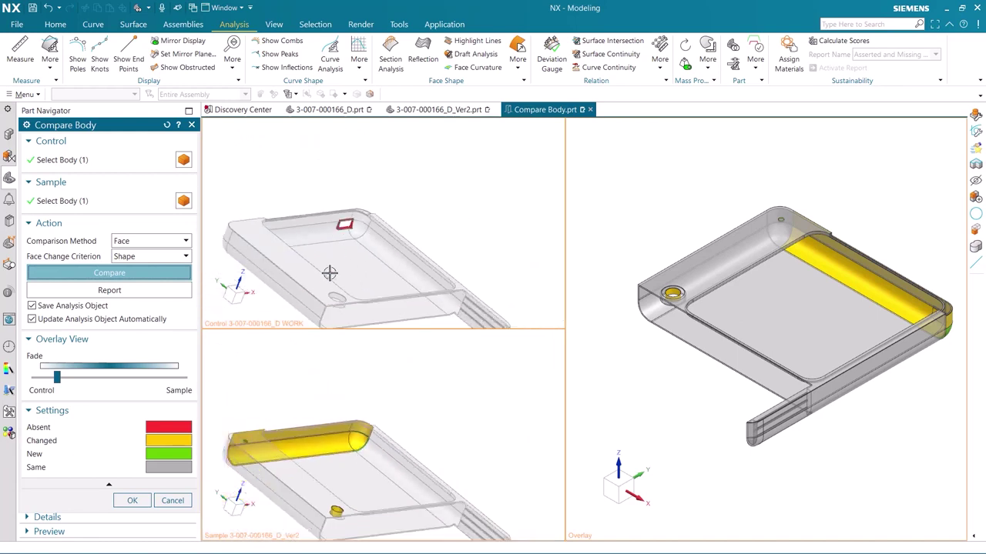
{"action": "middle_click_drag", "start_coordinate": [331, 273], "coordinate": [407, 213], "text": "shift"}
{"action": "scroll", "coordinate": [375, 201], "scroll_direction": "down", "scroll_amount": 1}
{"action": "scroll", "coordinate": [354, 224], "scroll_direction": "up", "scroll_amount": 5}
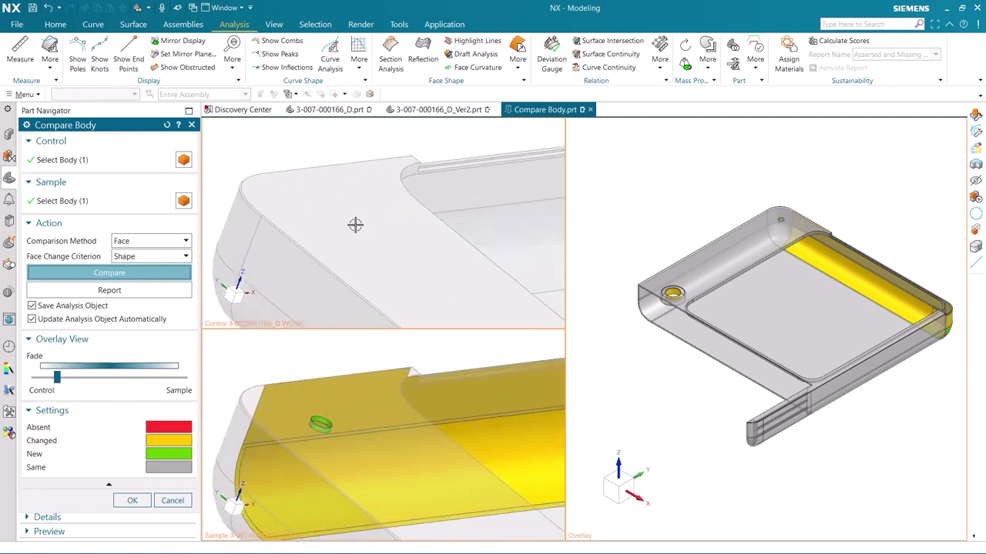
{"action": "scroll", "coordinate": [356, 228], "scroll_direction": "up", "scroll_amount": 2}
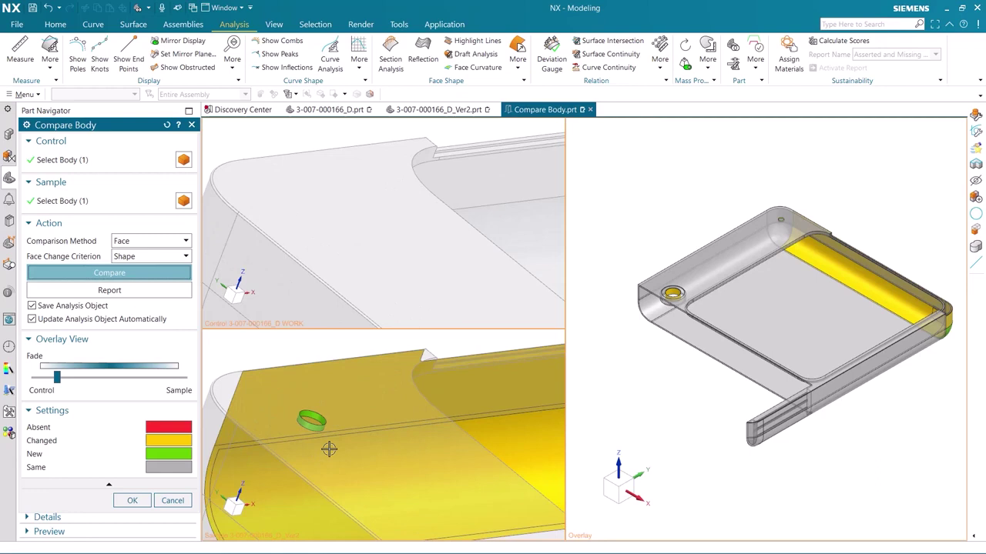
{"action": "scroll", "coordinate": [329, 449], "scroll_direction": "down", "scroll_amount": 5}
{"action": "scroll", "coordinate": [331, 431], "scroll_direction": "up", "scroll_amount": 2}
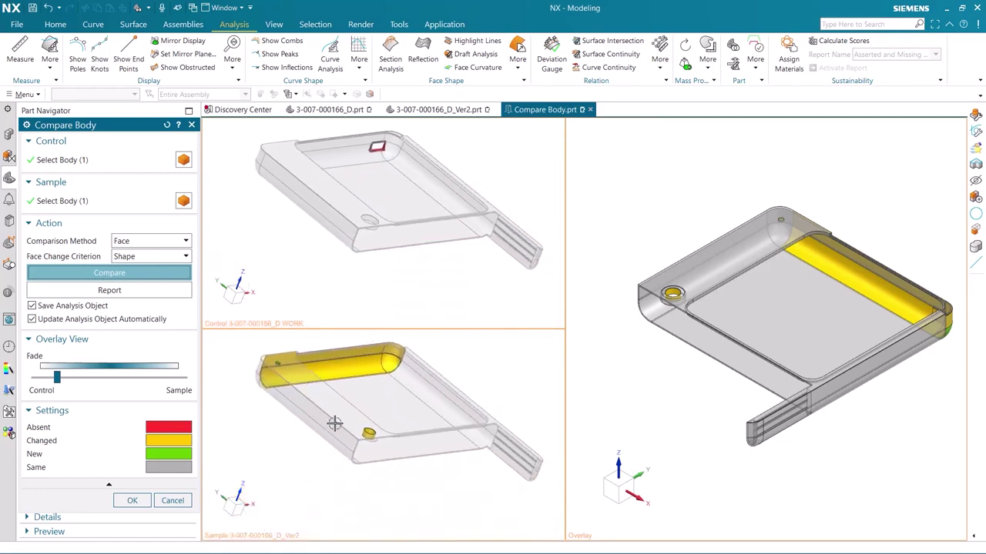
{"action": "scroll", "coordinate": [363, 435], "scroll_direction": "up", "scroll_amount": 4}
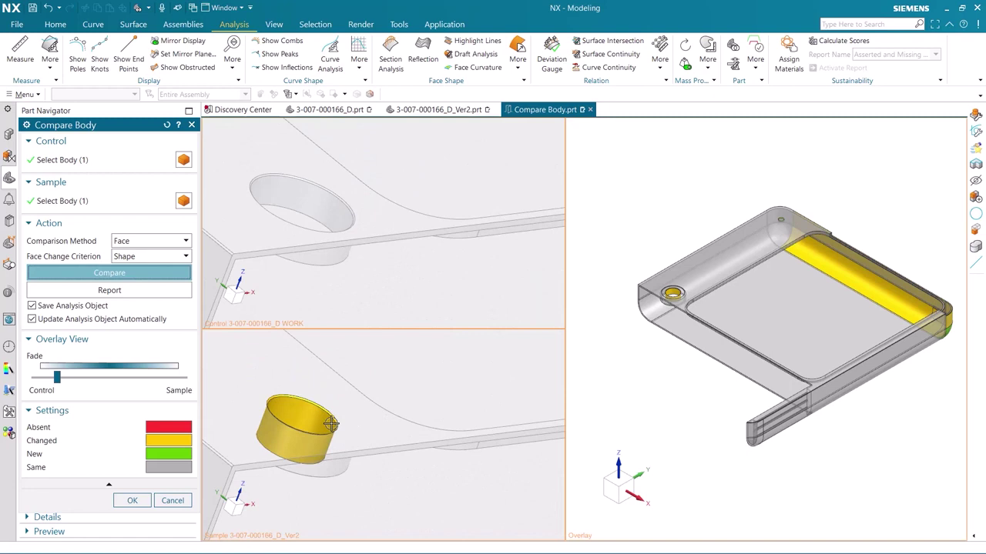
{"action": "scroll", "coordinate": [329, 423], "scroll_direction": "down", "scroll_amount": 3}
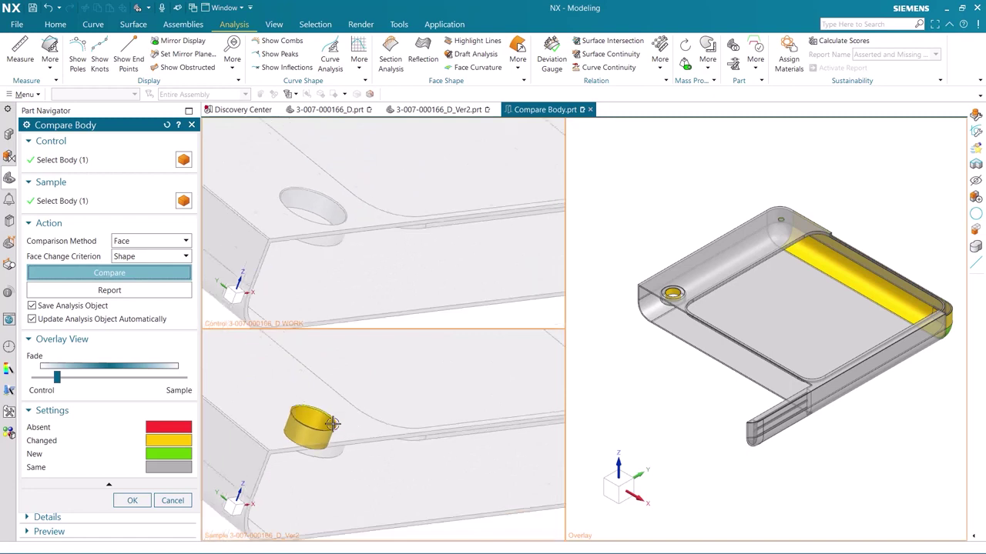
Step: Set the overlay fade about midway between control and sample, and rerun the comparison with Deviation as the face change criterion
{"action": "left_click_drag", "start_coordinate": [57, 379], "coordinate": [107, 382]}
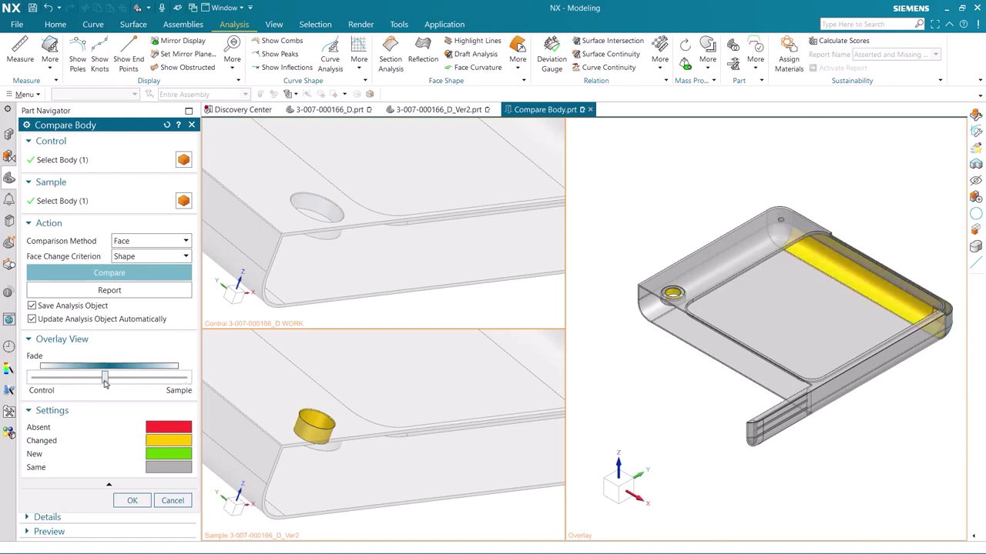
{"action": "left_click", "coordinate": [153, 259]}
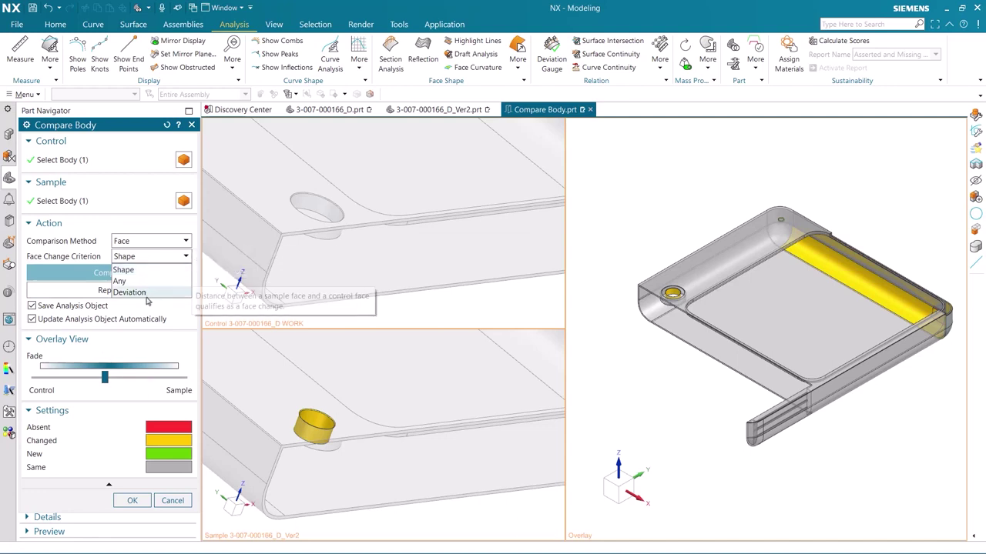
{"action": "left_click", "coordinate": [146, 295]}
{"action": "left_click", "coordinate": [118, 279]}
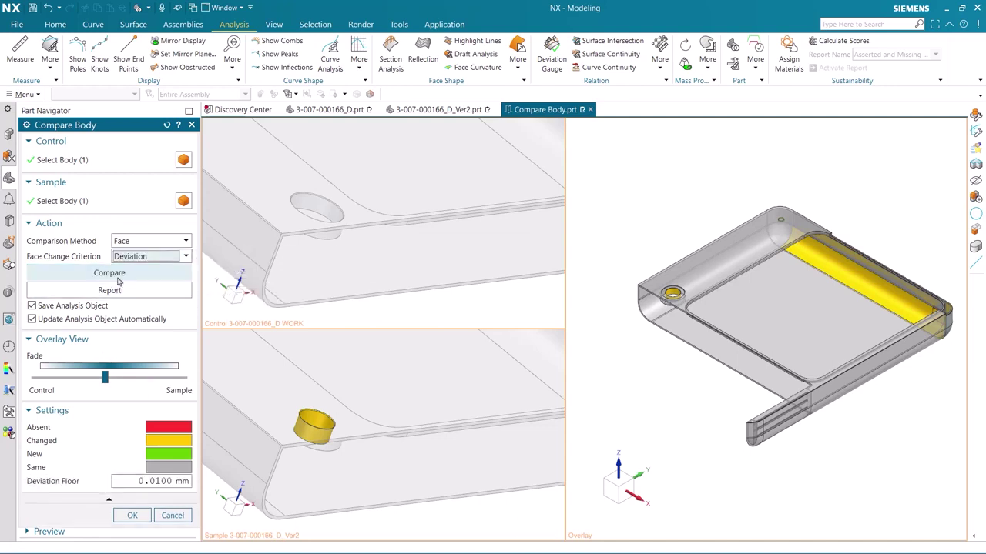
{"action": "left_click", "coordinate": [118, 279]}
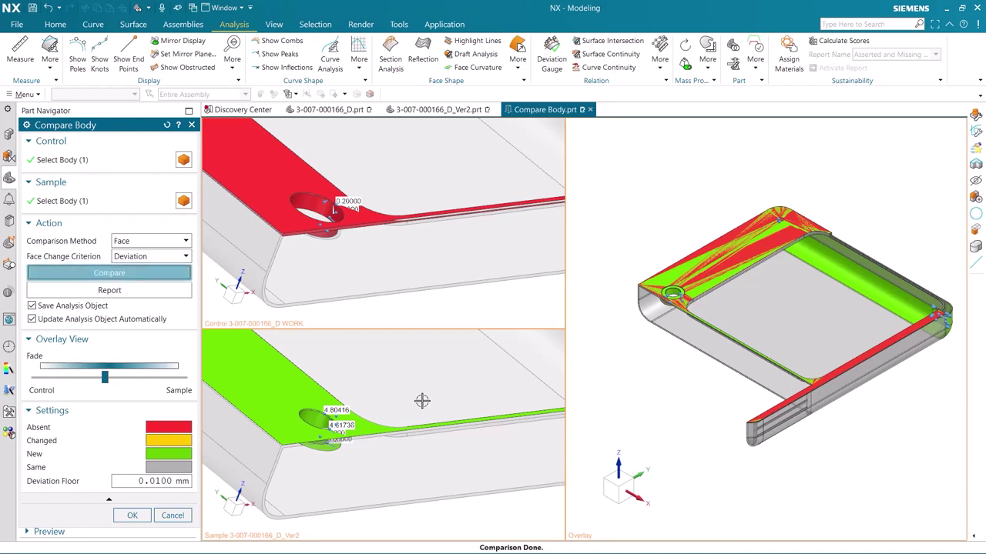
Step: Examine the deviation values marked on both bodies, closing in on the large round hole
{"action": "scroll", "coordinate": [412, 406], "scroll_direction": "down", "scroll_amount": 5}
{"action": "mouse_move", "coordinate": [360, 410]}
{"action": "middle_mouse_down"}
{"action": "mouse_move", "coordinate": [320, 414]}
{"action": "mouse_move", "coordinate": [362, 429]}
{"action": "mouse_move", "coordinate": [345, 437]}
{"action": "mouse_move", "coordinate": [396, 410]}
{"action": "mouse_move", "coordinate": [344, 431]}
{"action": "mouse_move", "coordinate": [345, 412]}
{"action": "middle_mouse_up"}
{"action": "scroll", "coordinate": [359, 405], "scroll_direction": "up", "scroll_amount": 3}
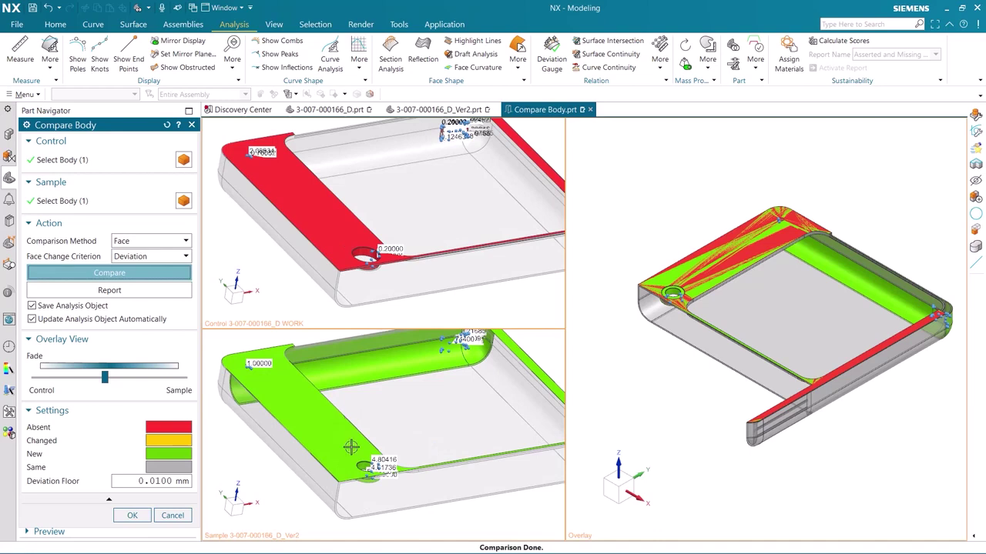
{"action": "scroll", "coordinate": [351, 447], "scroll_direction": "up", "scroll_amount": 6}
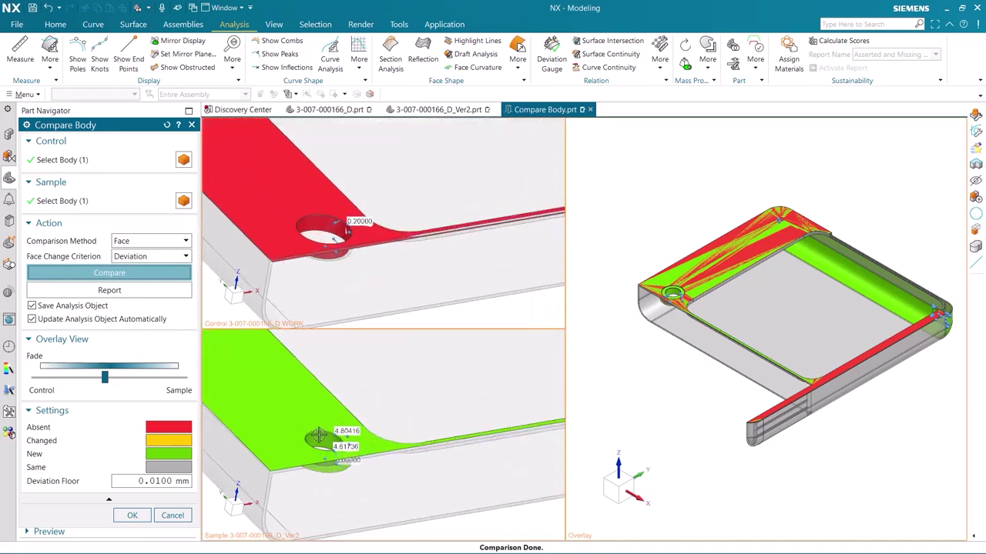
Step: Check the large round hole on both bodies and accept the Compare Body analysis with its analysis objects saved
{"action": "mouse_move", "coordinate": [359, 438]}
{"action": "middle_mouse_down"}
{"action": "mouse_move", "coordinate": [359, 446]}
{"action": "mouse_move", "coordinate": [355, 438]}
{"action": "middle_mouse_up"}
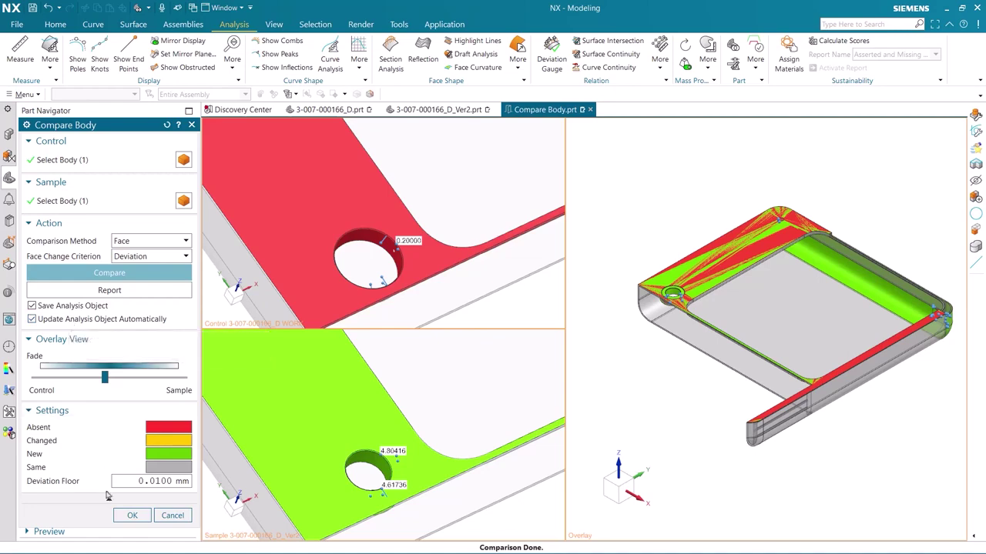
{"action": "left_click", "coordinate": [128, 516]}
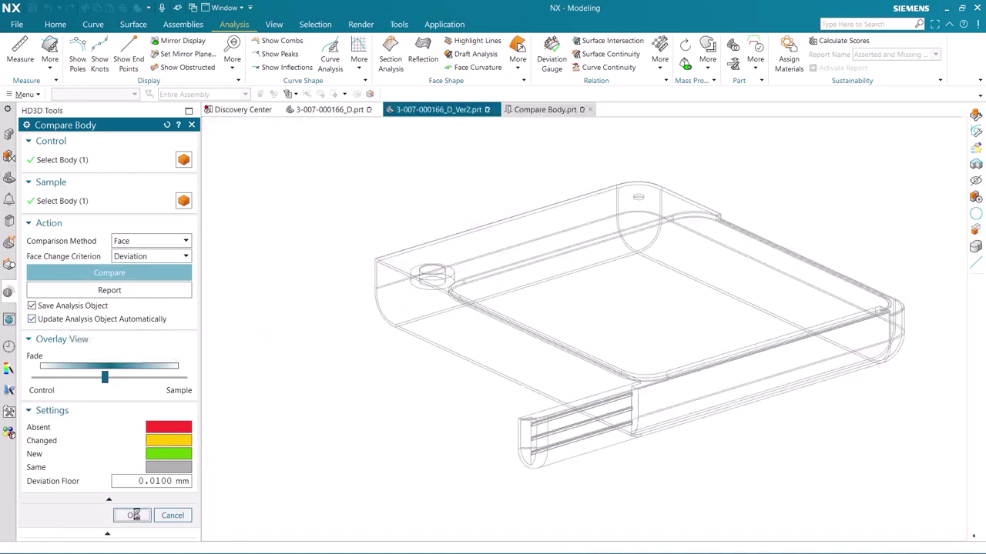
{"action": "left_click", "coordinate": [9, 177]}
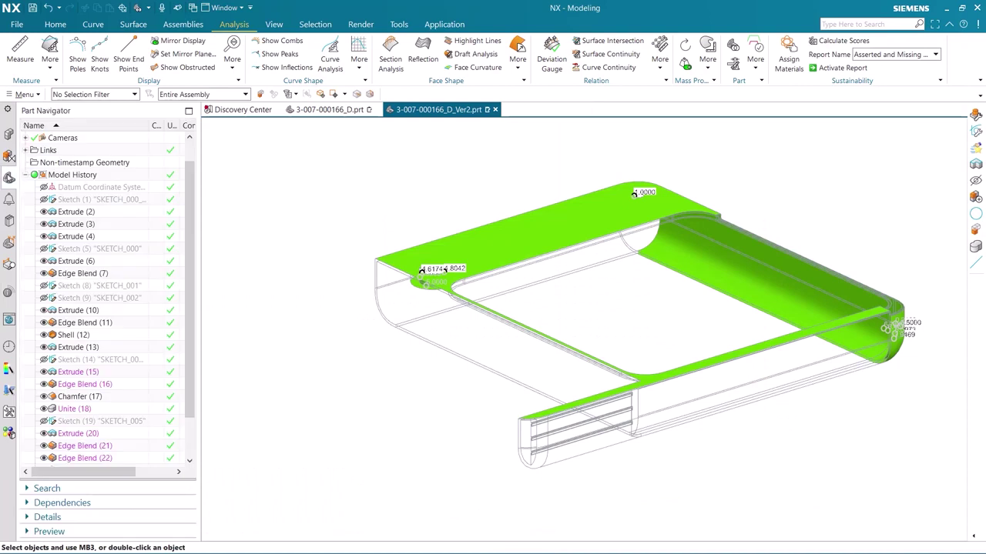
{"action": "scroll", "coordinate": [66, 377], "scroll_direction": "down", "scroll_amount": 2}
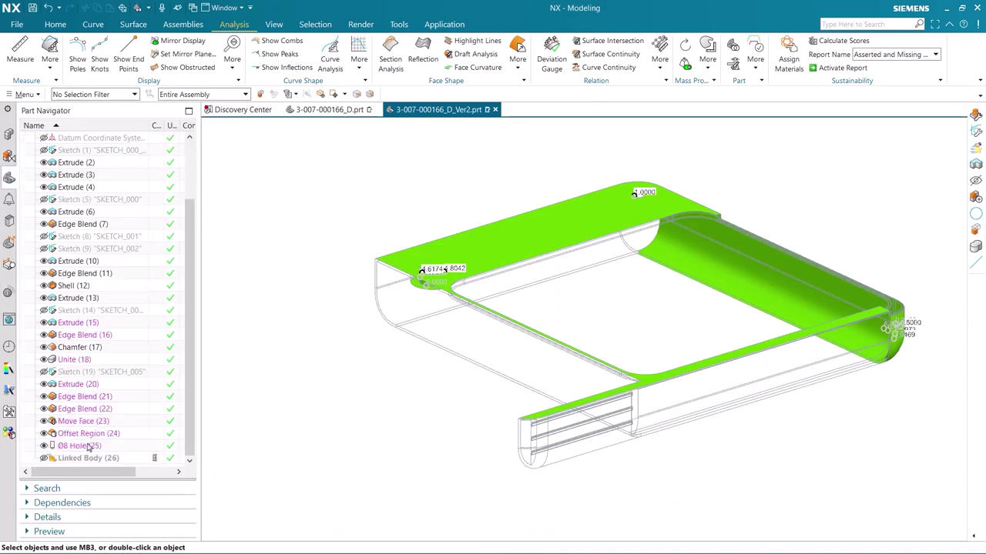
{"action": "left_click", "coordinate": [47, 460]}
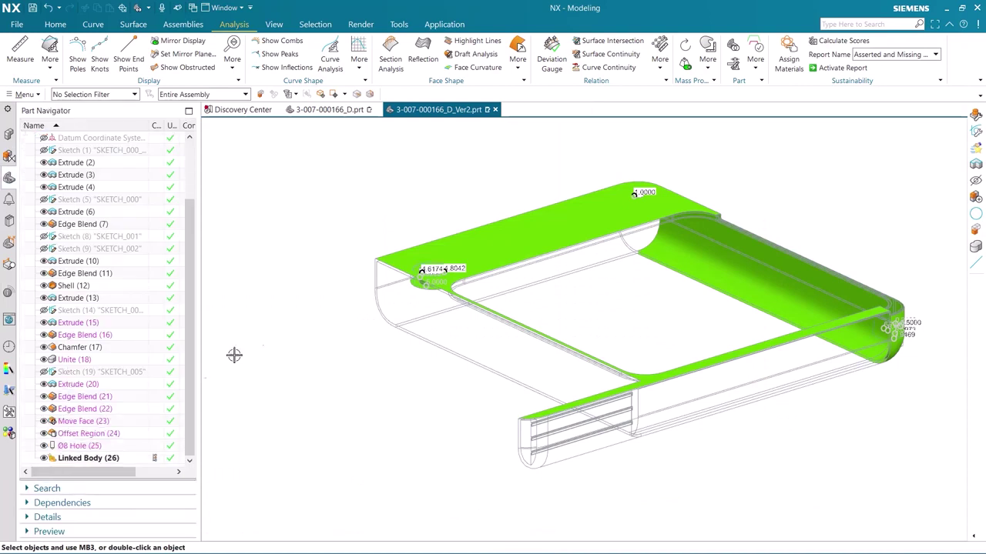
{"action": "right_click", "coordinate": [283, 327]}
{"action": "left_click", "coordinate": [283, 309]}
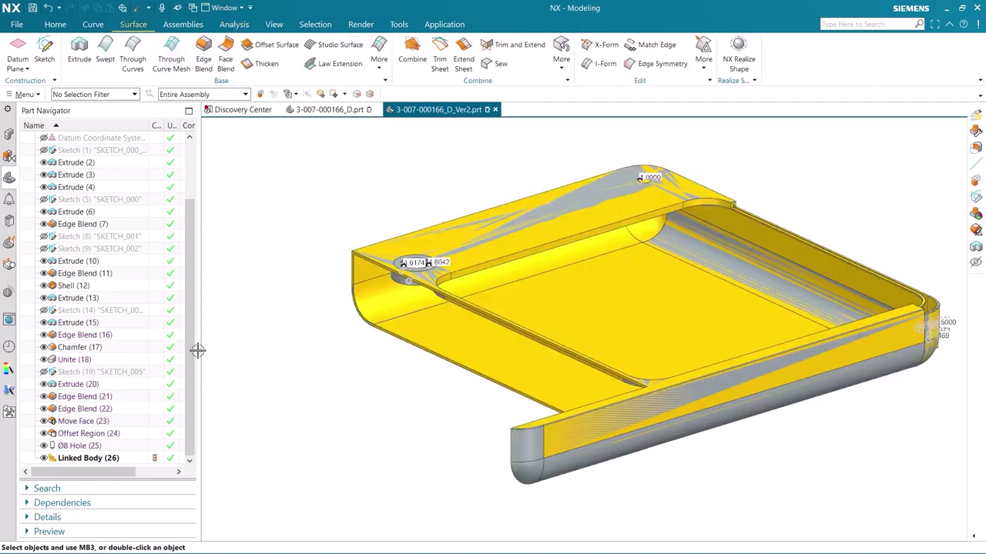
Step: Toggle the visibility of the modified housing body and Linked Body (26) to compare them, leaving only the linked body shown
{"action": "middle_click_drag", "start_coordinate": [286, 356], "coordinate": [362, 367]}
{"action": "left_click", "coordinate": [43, 385]}
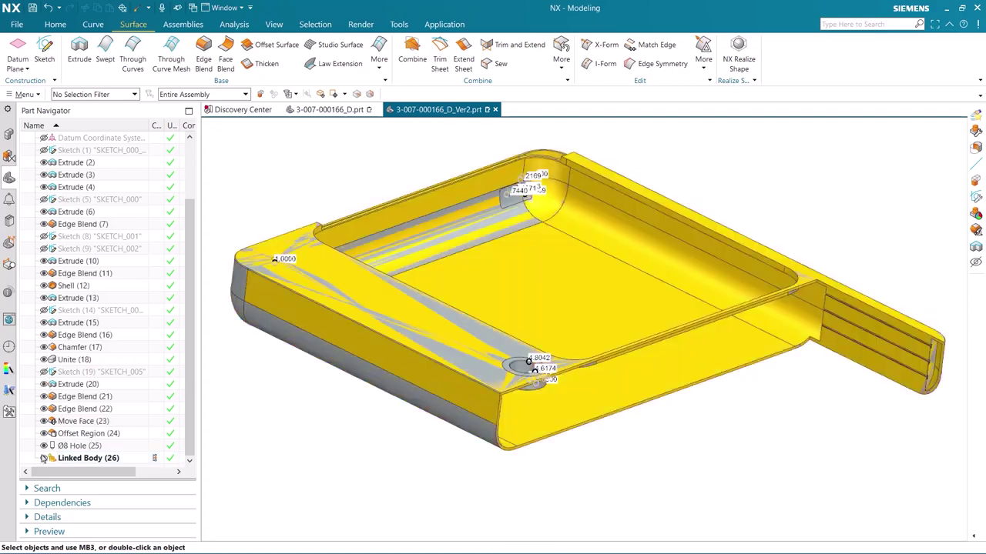
{"action": "left_click", "coordinate": [44, 458]}
{"action": "left_click", "coordinate": [44, 458]}
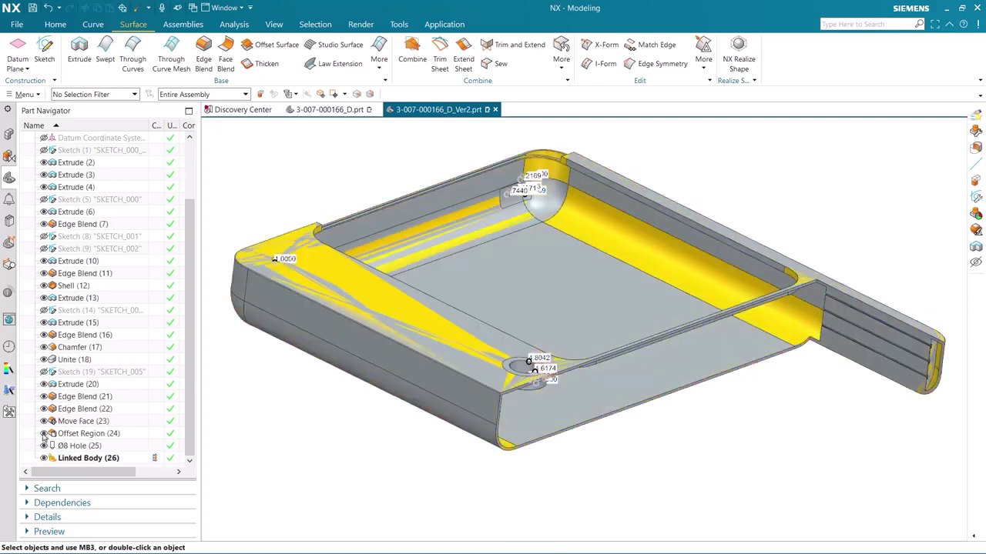
{"action": "left_click", "coordinate": [44, 385]}
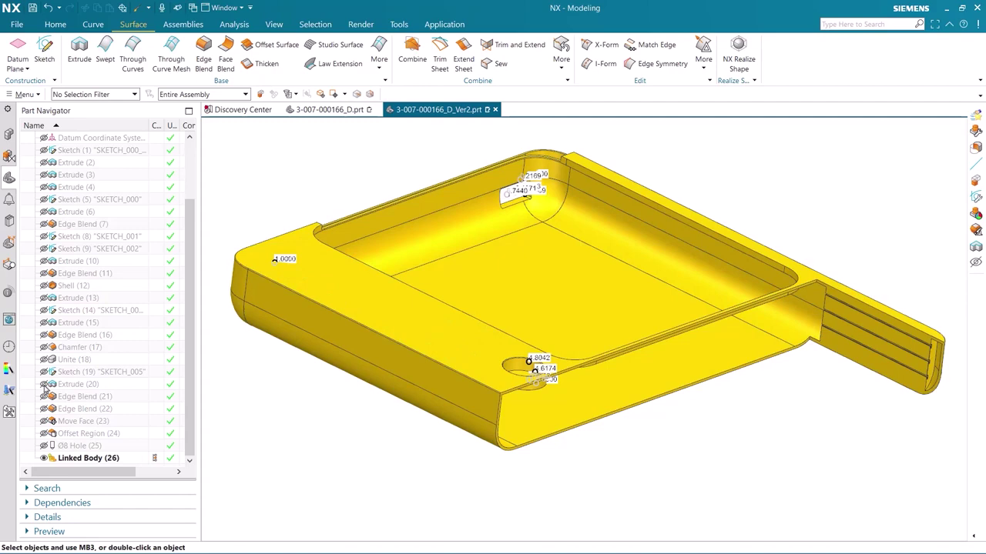